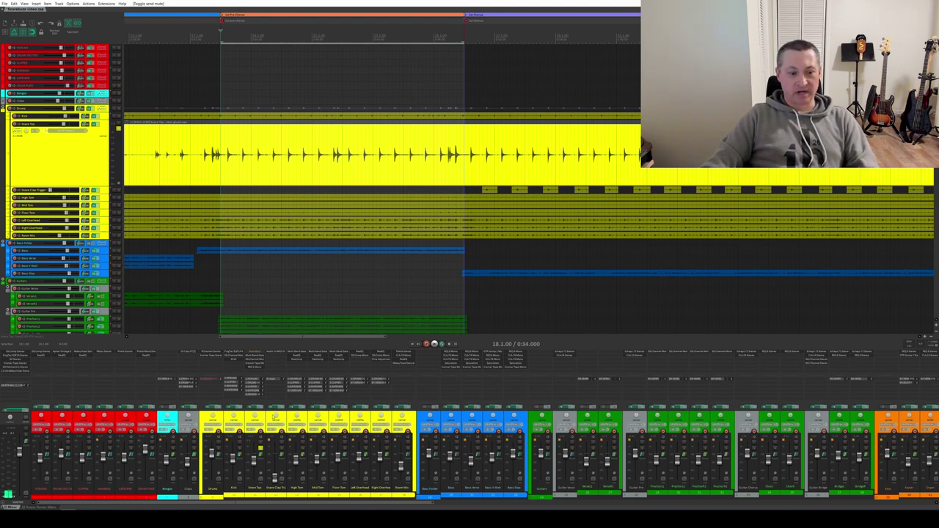
Play the pre-chorus loop with Snare Top soloed, and play it again with the Drums folder soloed.
{"action": "key", "text": "space"}
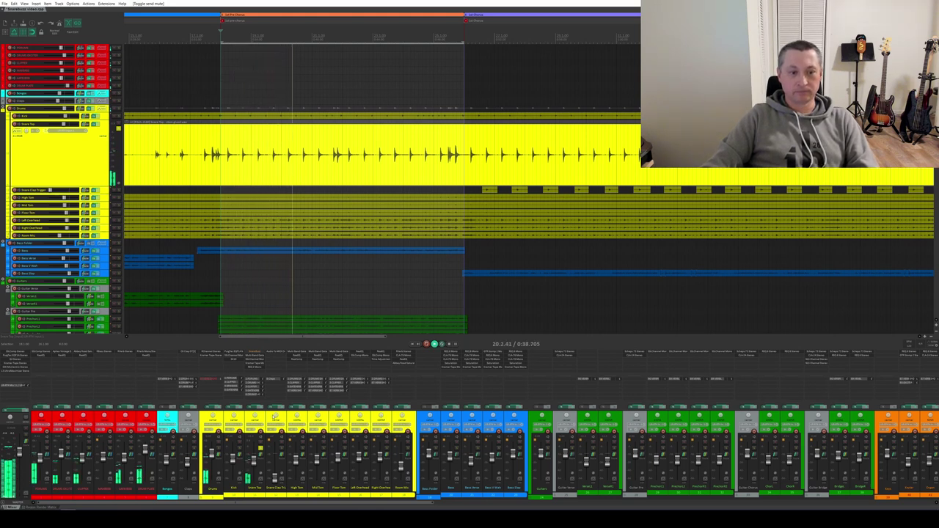
{"action": "key", "text": "space"}
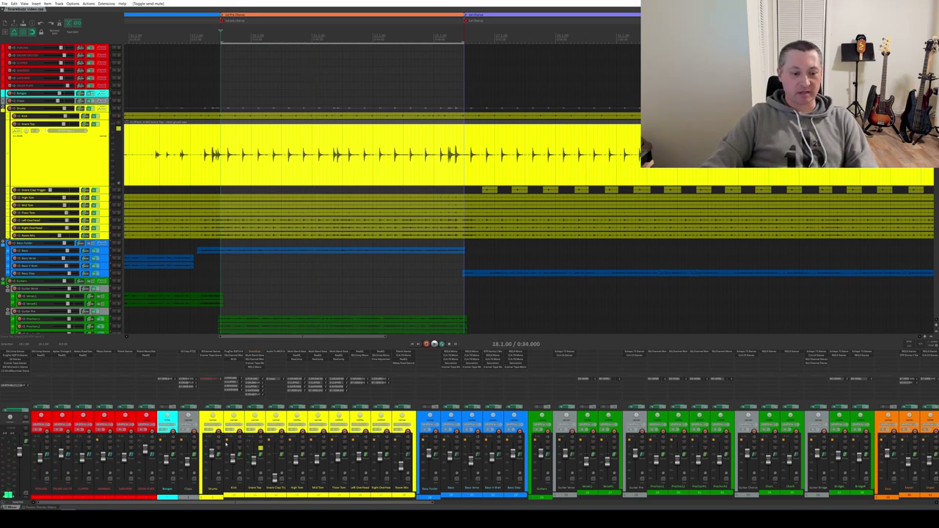
{"action": "double_click", "coordinate": [218, 449]}
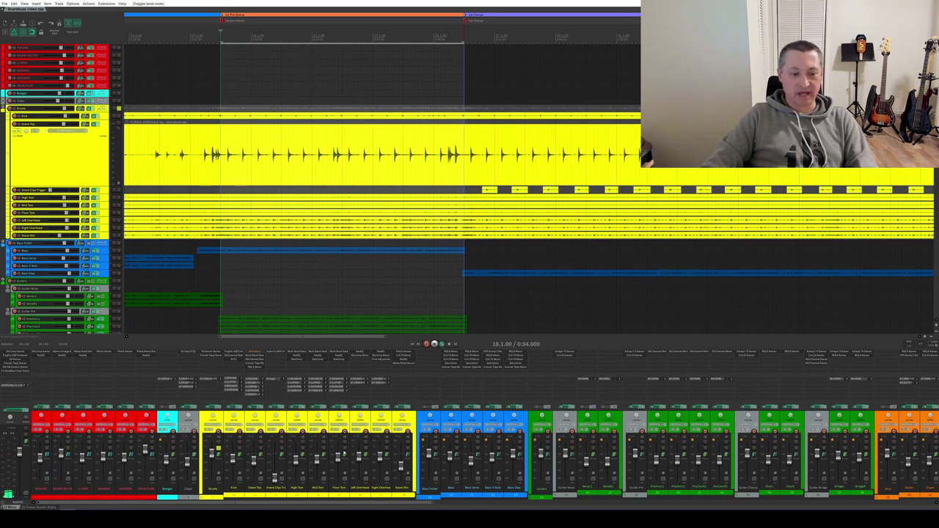
{"action": "key", "text": "space"}
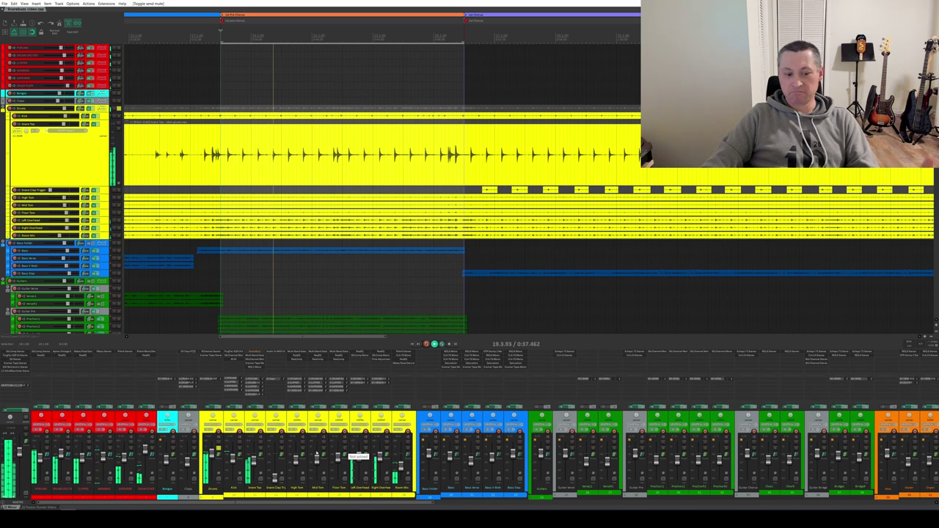
{"action": "key", "text": "space"}
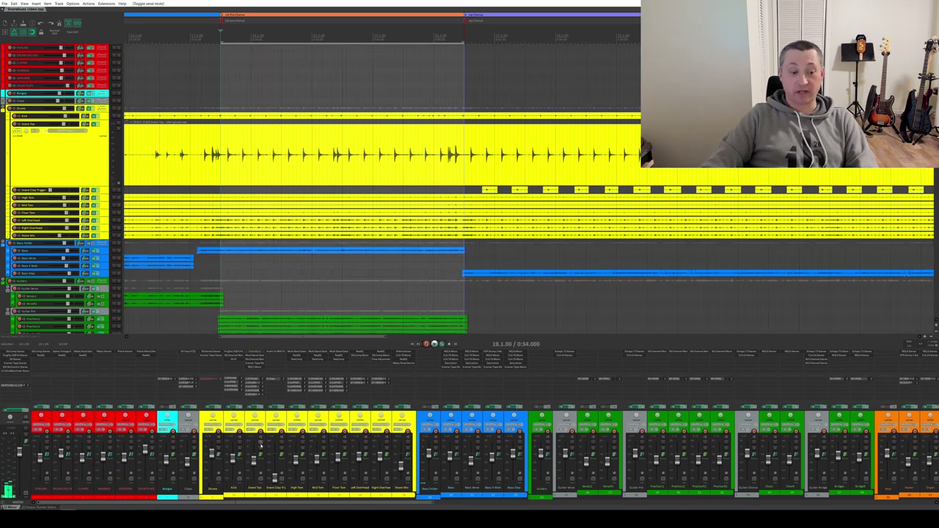
Solo the Snare Top track and open its SnareBuzz plugin.
{"action": "left_click", "coordinate": [261, 448]}
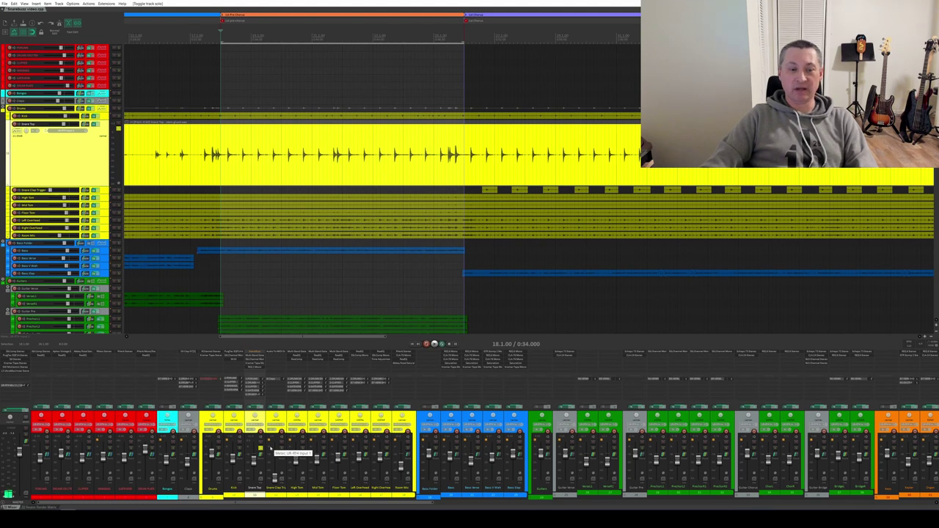
{"action": "left_click", "coordinate": [272, 348]}
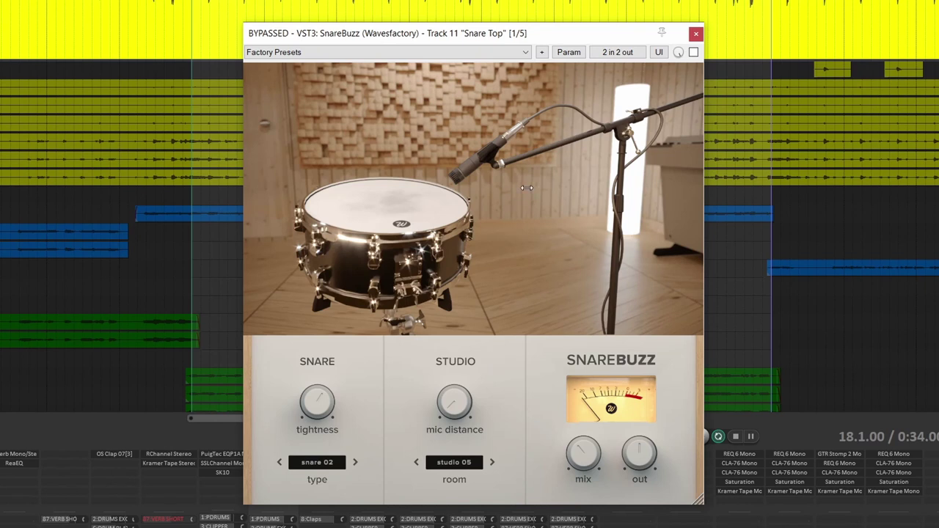
Compare the soloed snare with SnareBuzz bypassed and enabled during playback, leaving the plugin enabled.
{"action": "left_click", "coordinate": [693, 54]}
{"action": "left_click", "coordinate": [694, 54]}
{"action": "left_click", "coordinate": [693, 54]}
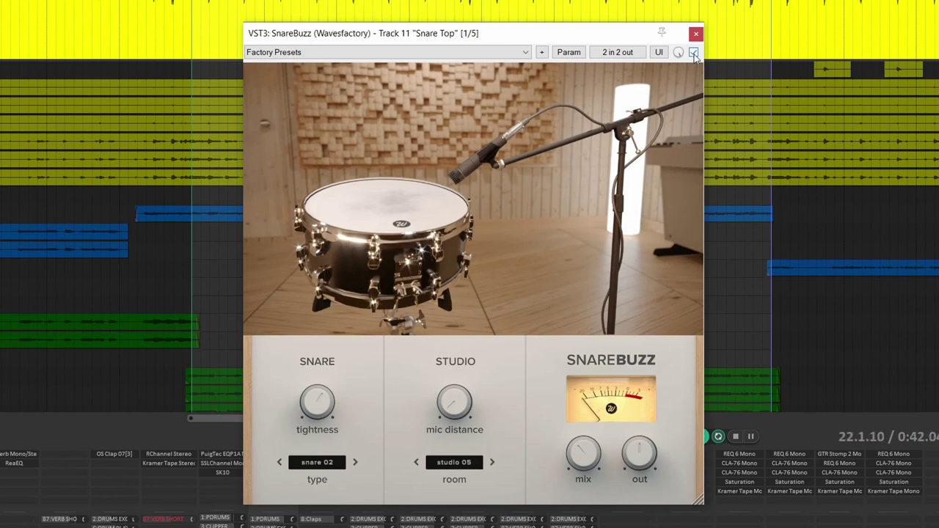
{"action": "left_click", "coordinate": [694, 53]}
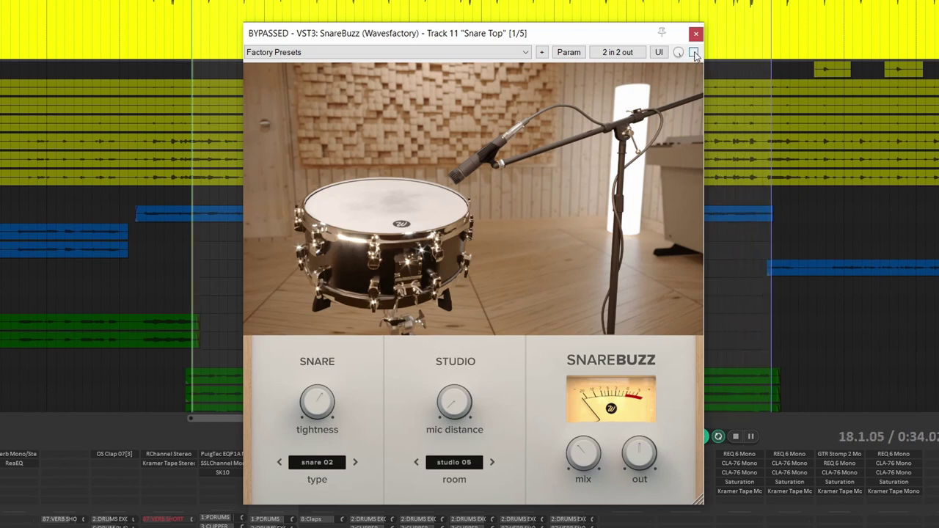
{"action": "left_click", "coordinate": [694, 53]}
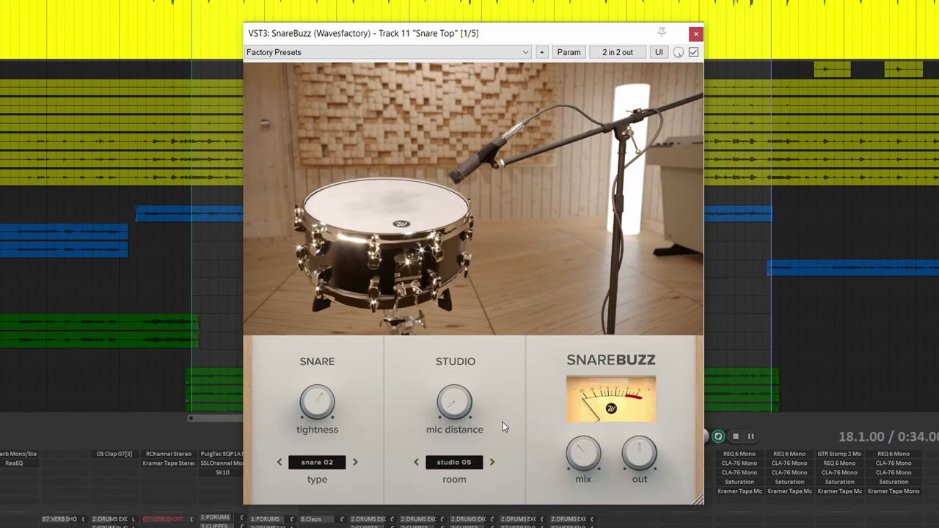
Set SnareBuzz's snare tightness to 0.0 % and play the loop.
{"action": "mouse_move", "coordinate": [318, 407]}
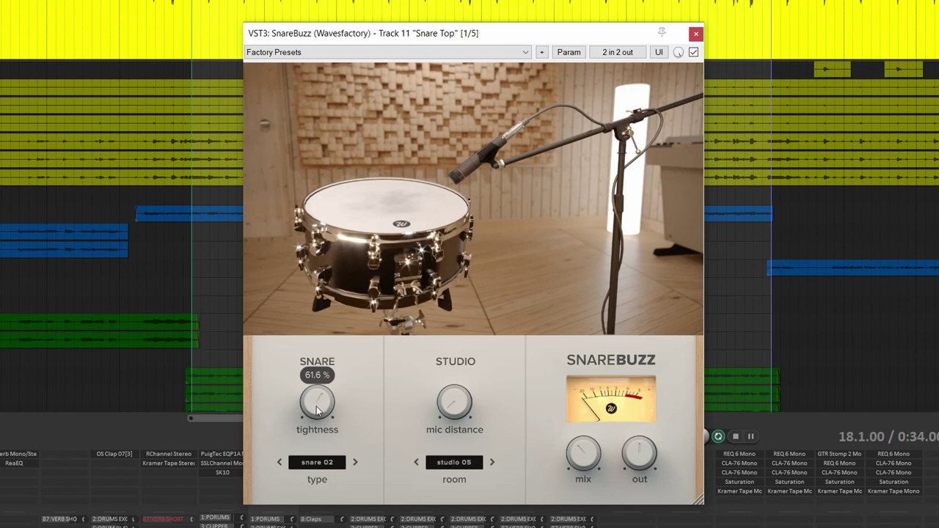
{"action": "left_click_drag", "start_coordinate": [319, 406], "coordinate": [320, 400]}
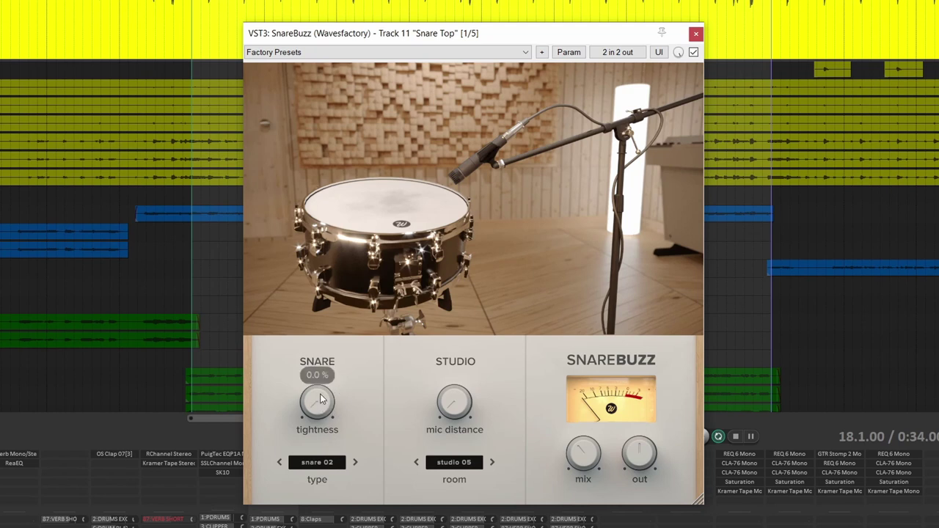
{"action": "key", "text": "space"}
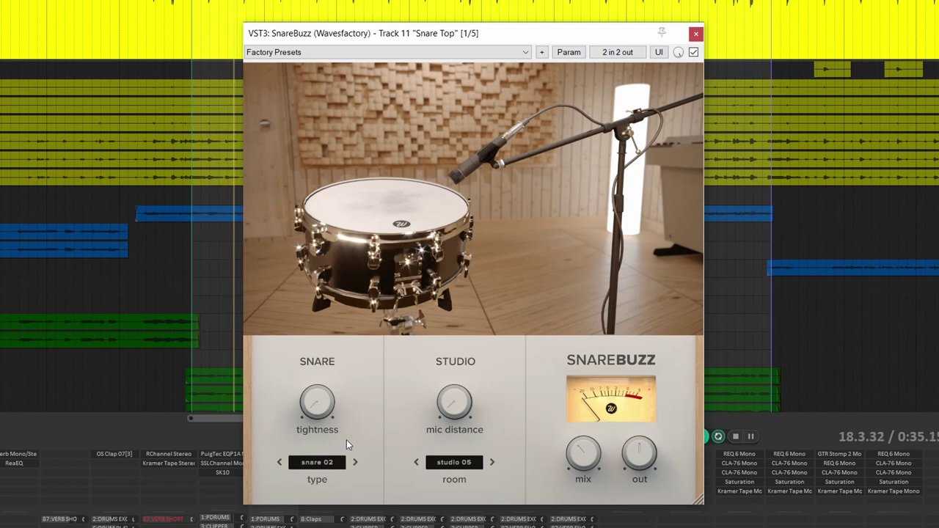
Sweep the snare tightness up to its maximum during playback, and bring it back to slightly above the middle.
{"action": "mouse_move", "coordinate": [323, 412]}
{"action": "left_click_drag", "start_coordinate": [322, 412], "coordinate": [301, 344]}
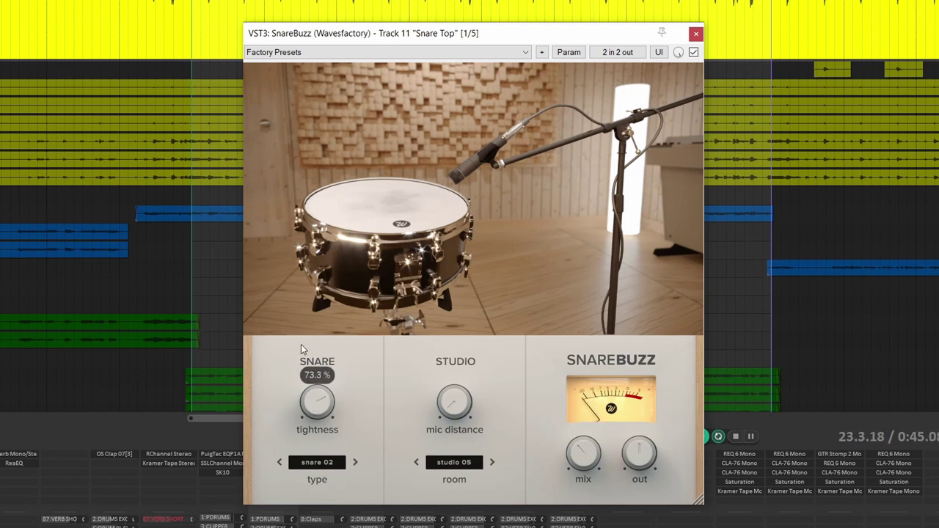
{"action": "mouse_move", "coordinate": [316, 410]}
{"action": "left_click_drag", "start_coordinate": [316, 409], "coordinate": [263, 242]}
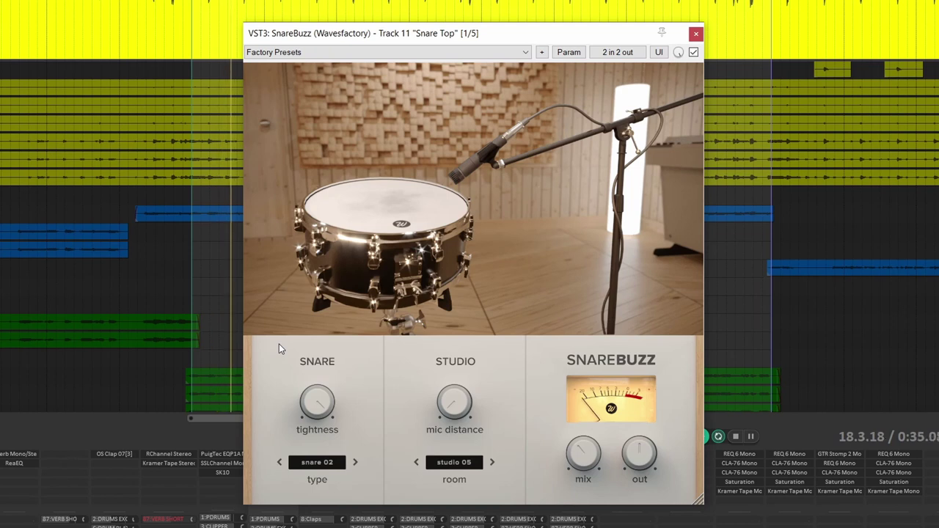
{"action": "left_click_drag", "start_coordinate": [260, 341], "coordinate": [335, 491]}
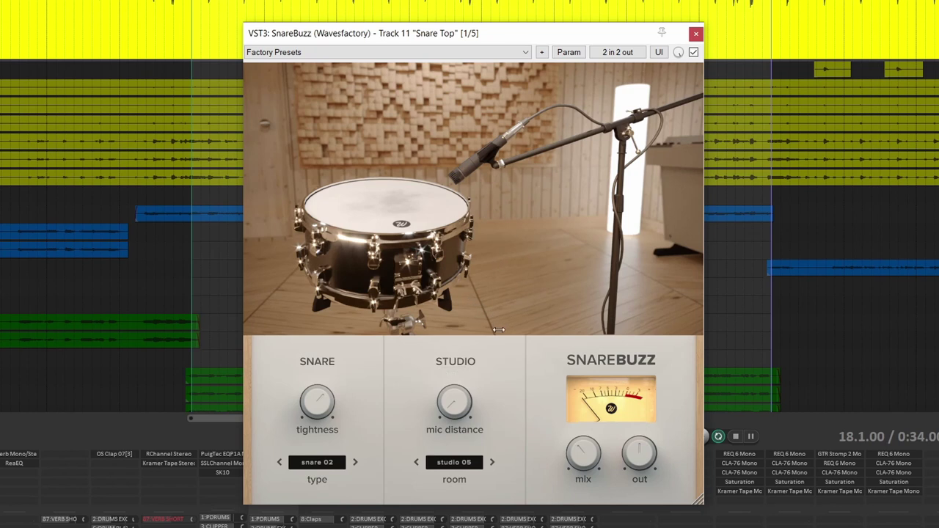
Audition the studio mic distance at 100.0 % with the loop playing, and reset it to 0.0 %.
{"action": "mouse_move", "coordinate": [459, 408]}
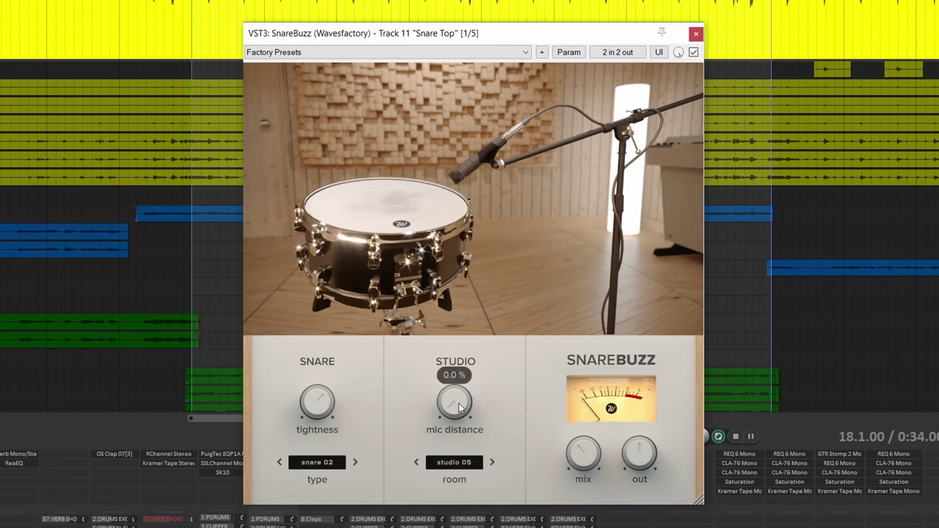
{"action": "left_click_drag", "start_coordinate": [459, 408], "coordinate": [444, 238]}
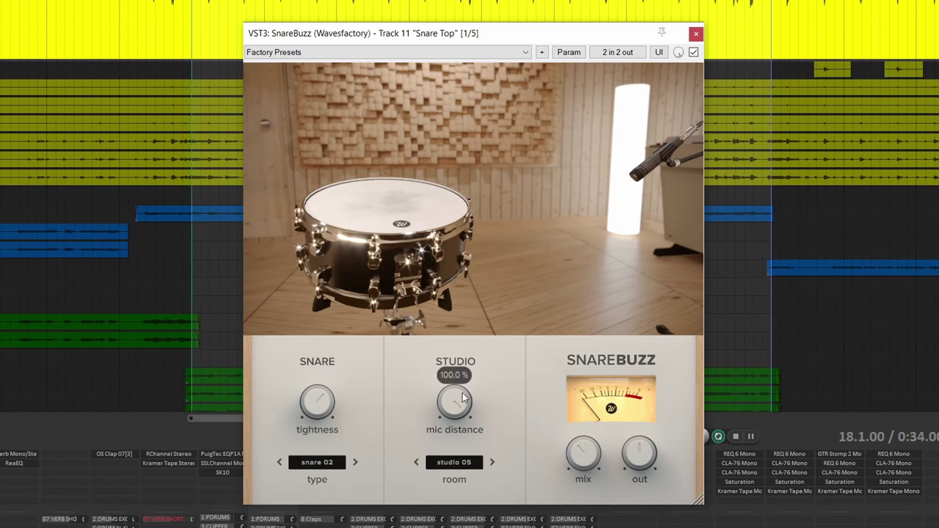
{"action": "scroll", "coordinate": [459, 401], "scroll_direction": "down", "scroll_amount": 5}
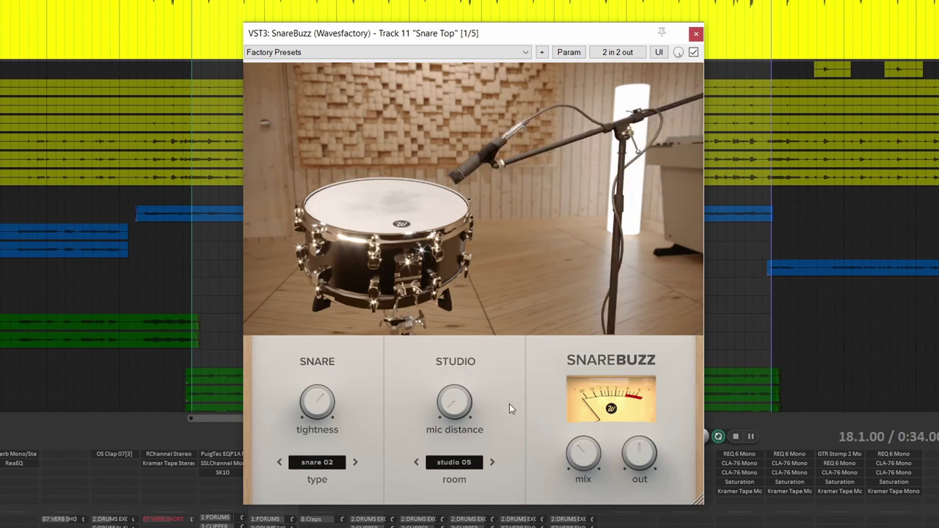
{"action": "scroll", "coordinate": [454, 402], "scroll_direction": "down", "scroll_amount": 7}
{"action": "left_click_drag", "start_coordinate": [451, 348], "coordinate": [433, 189]}
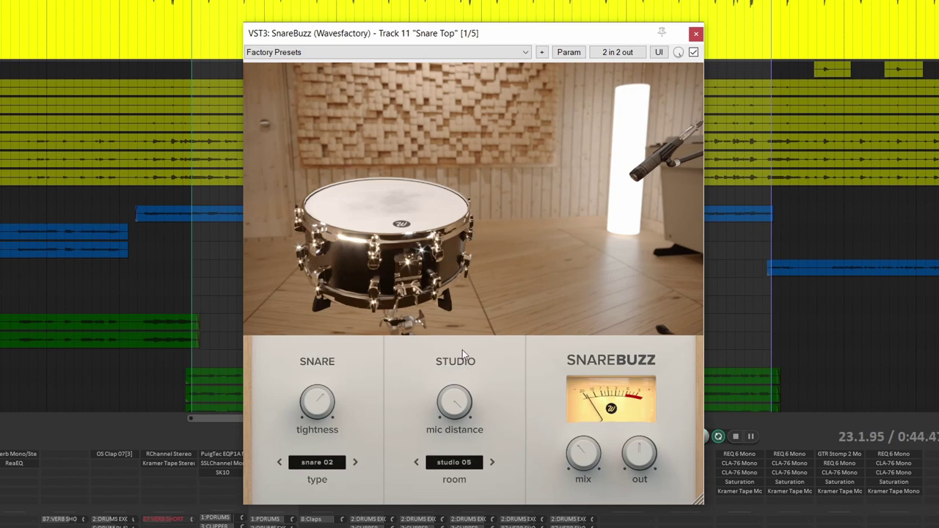
{"action": "key", "text": "space"}
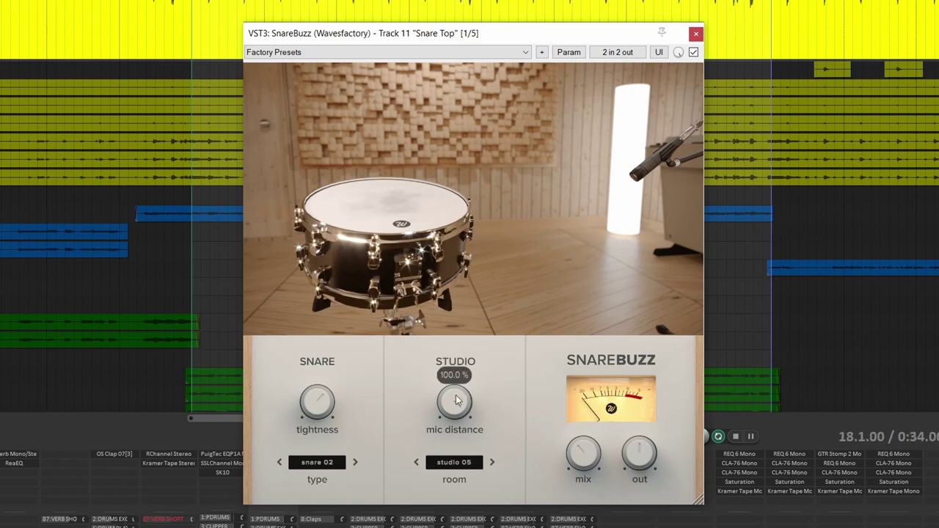
{"action": "double_click", "coordinate": [455, 400]}
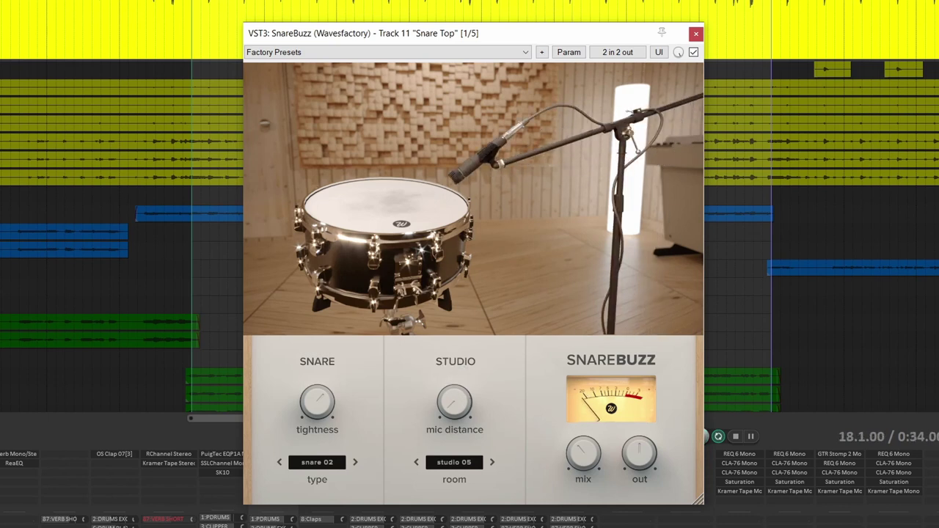
Try a mid-range mic distance, return it to its minimum, and raise the SnareBuzz mix to its maximum.
{"action": "mouse_move", "coordinate": [585, 459]}
{"action": "left_click_drag", "start_coordinate": [583, 453], "coordinate": [592, 424]}
{"action": "double_click", "coordinate": [461, 401]}
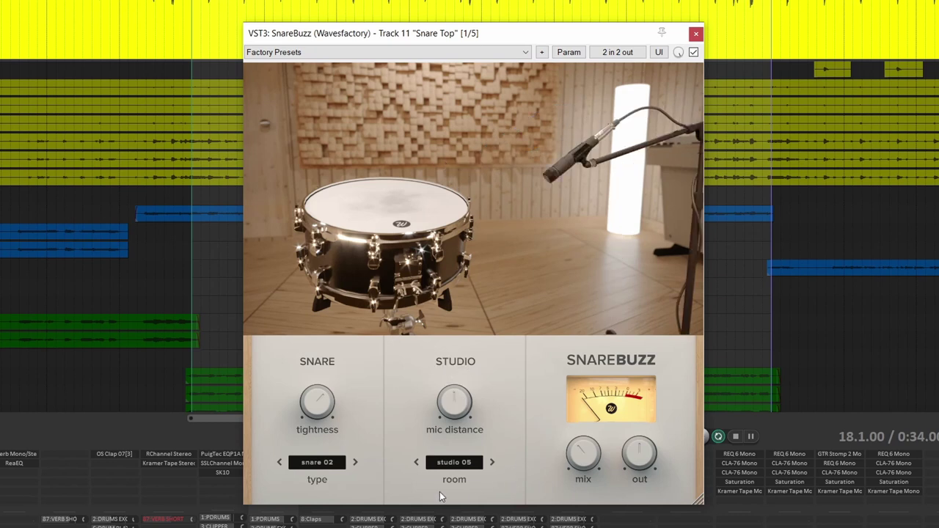
{"action": "left_click_drag", "start_coordinate": [472, 431], "coordinate": [472, 455]}
{"action": "mouse_move", "coordinate": [584, 460]}
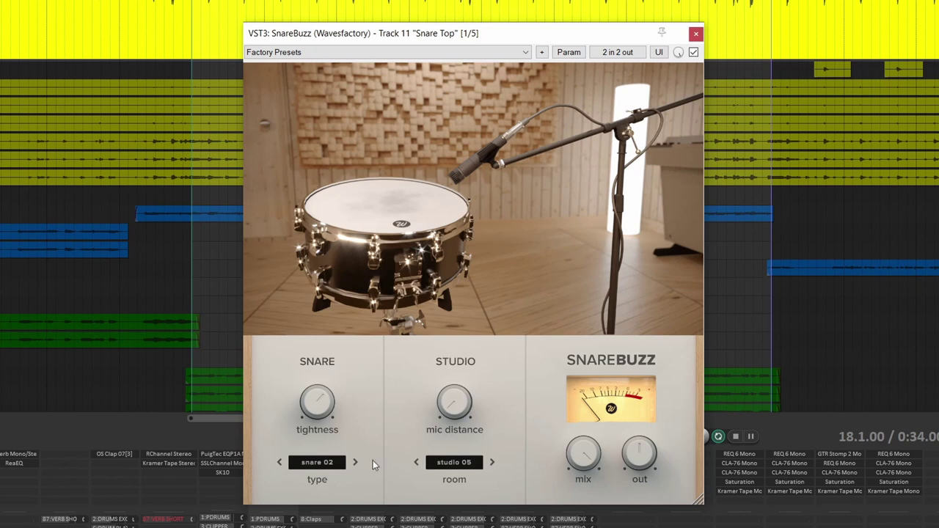
Step through the SnareBuzz snare types while the loop plays to audition each one.
{"action": "left_click", "coordinate": [354, 462]}
{"action": "left_click", "coordinate": [354, 462]}
{"action": "left_click", "coordinate": [354, 462]}
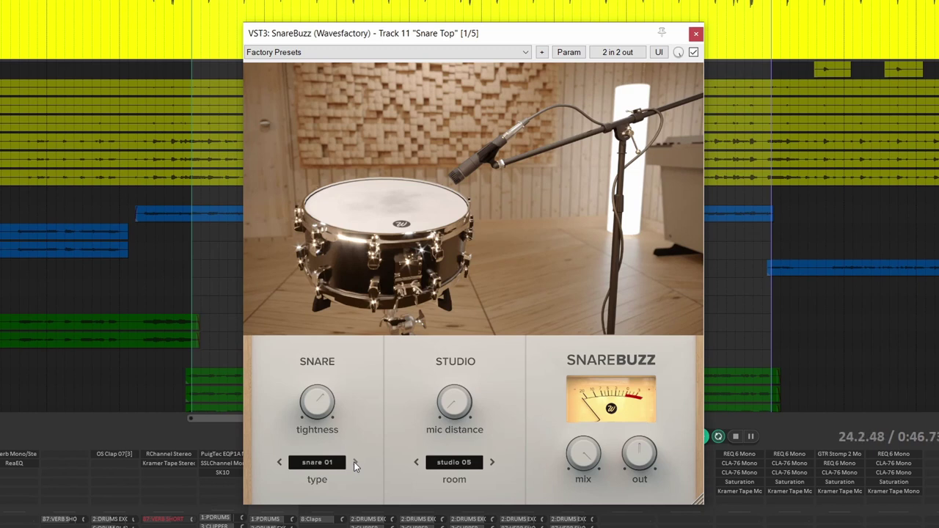
{"action": "left_click", "coordinate": [354, 462]}
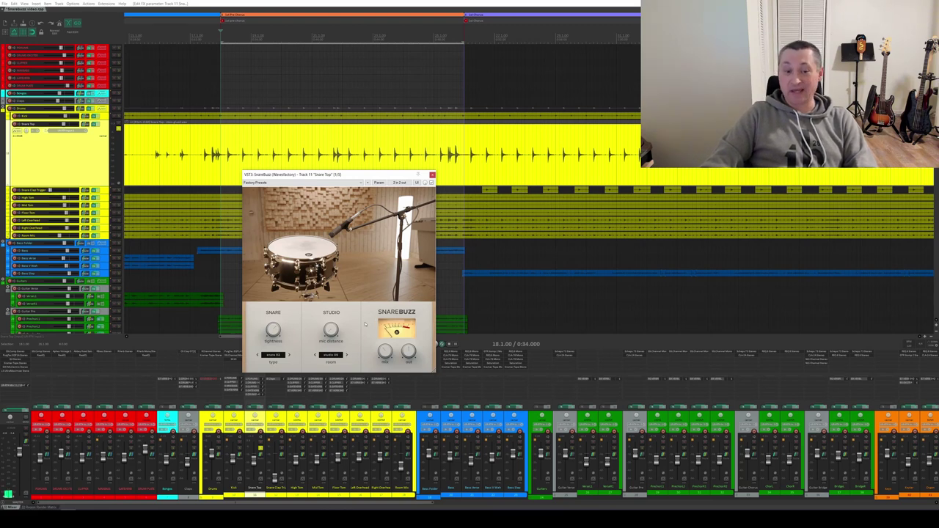
Compare the drum mix with SnareBuzz bypassed and enabled, playing the loop with the Drums folder soloed.
{"action": "mouse_move", "coordinate": [319, 175]}
{"action": "left_mouse_down"}
{"action": "mouse_move", "coordinate": [402, 173]}
{"action": "mouse_move", "coordinate": [321, 171]}
{"action": "left_mouse_up"}
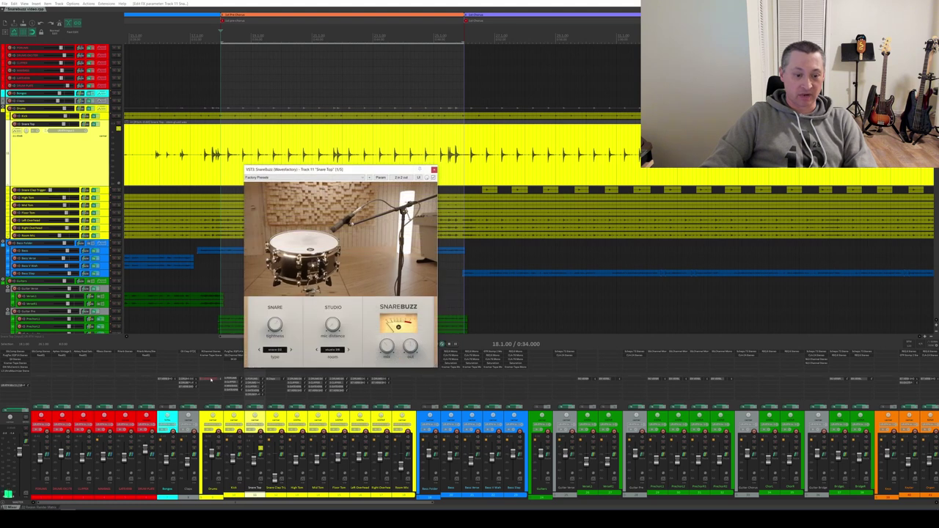
{"action": "key", "text": "b"}
{"action": "key", "text": "space"}
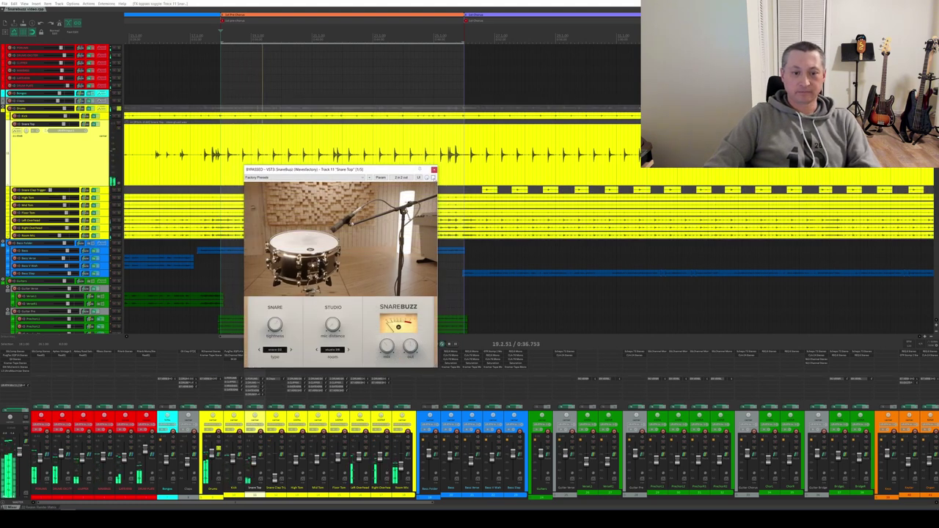
{"action": "key", "text": "b"}
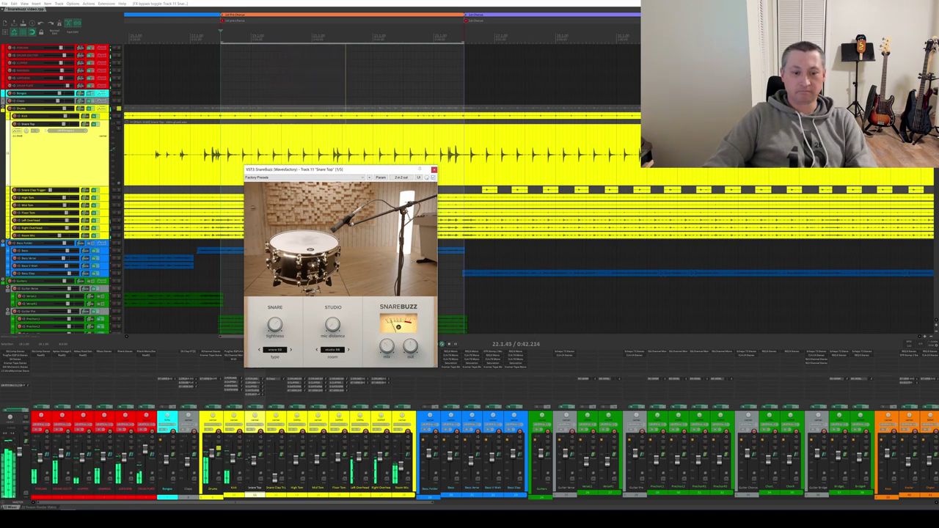
{"action": "key", "text": "space"}
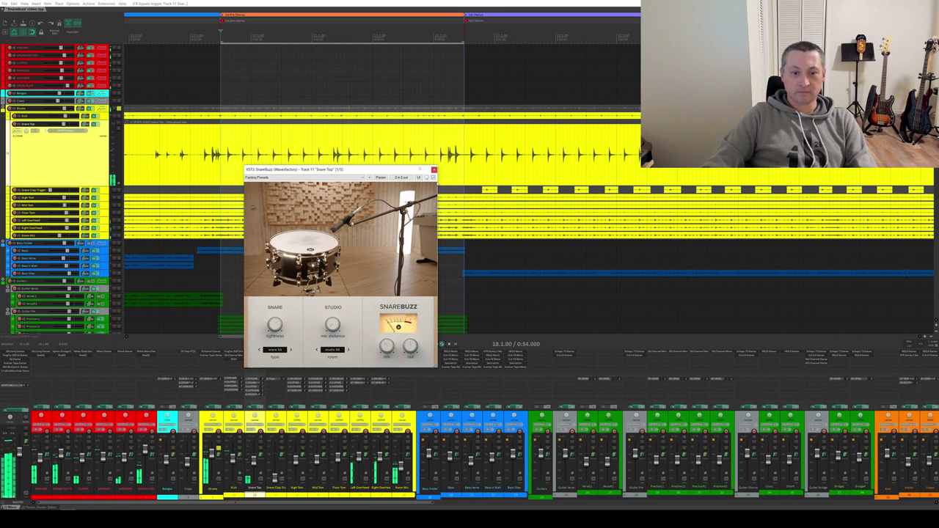
{"action": "key", "text": "b"}
Clear the drum solo and play the full mix, switching SnareBuzz from bypassed to enabled.
{"action": "left_click", "coordinate": [245, 450]}
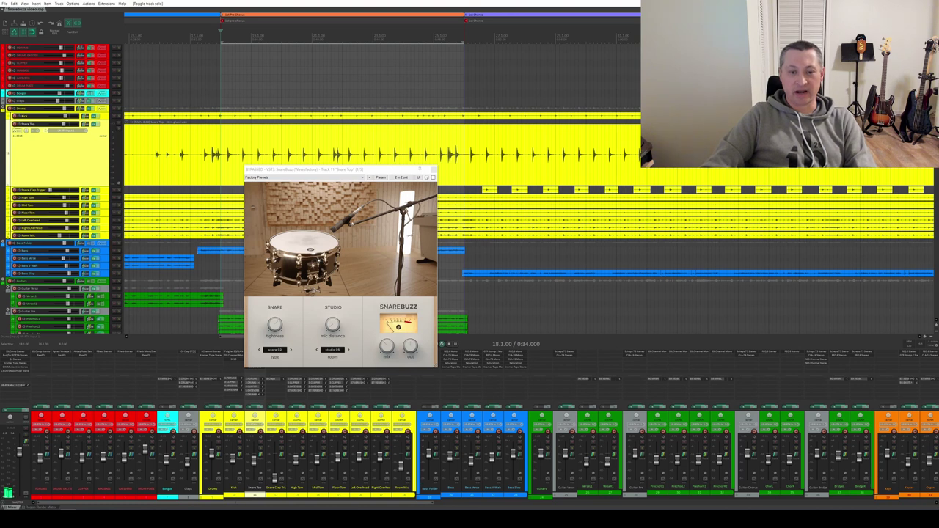
{"action": "key", "text": "space"}
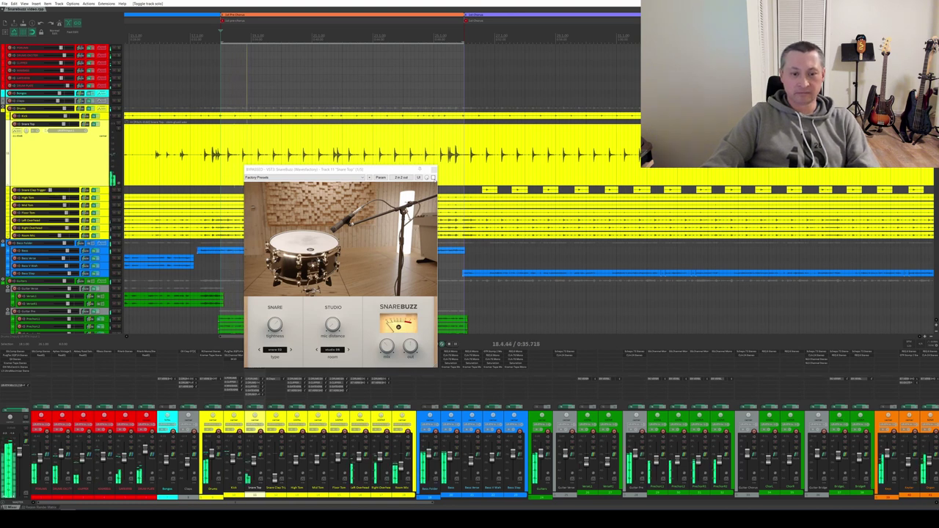
{"action": "left_click", "coordinate": [432, 177]}
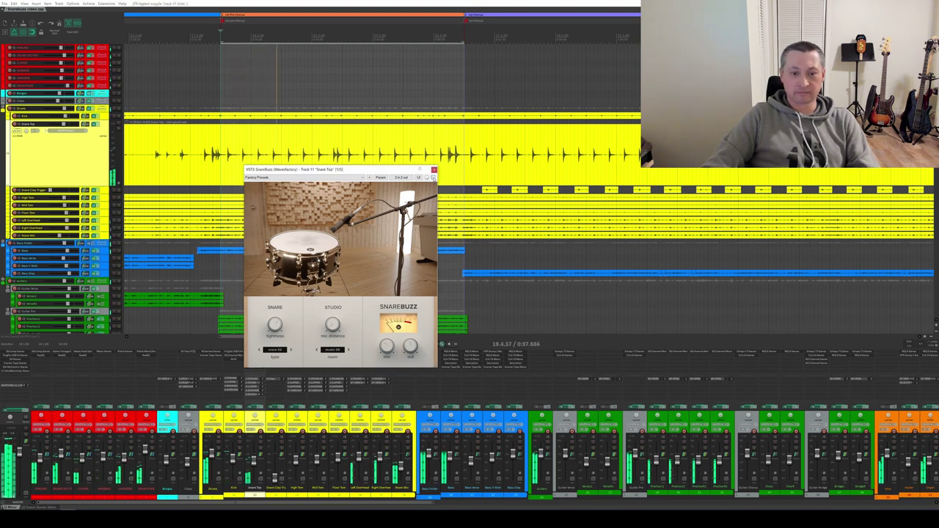